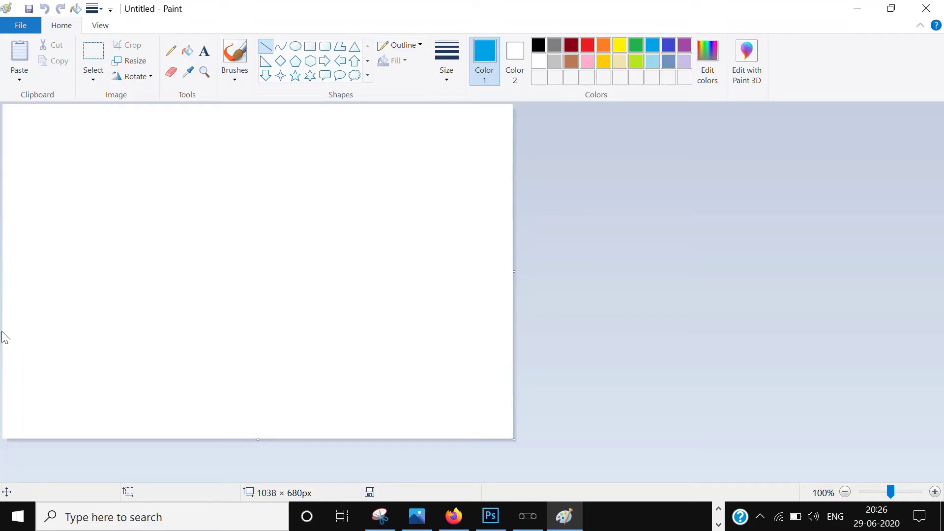
Step: Draw a blue horizon line across the full canvas about two thirds down and fill the area above it with blue
{"action": "left_click_drag", "start_coordinate": [4, 333], "coordinate": [641, 341]}
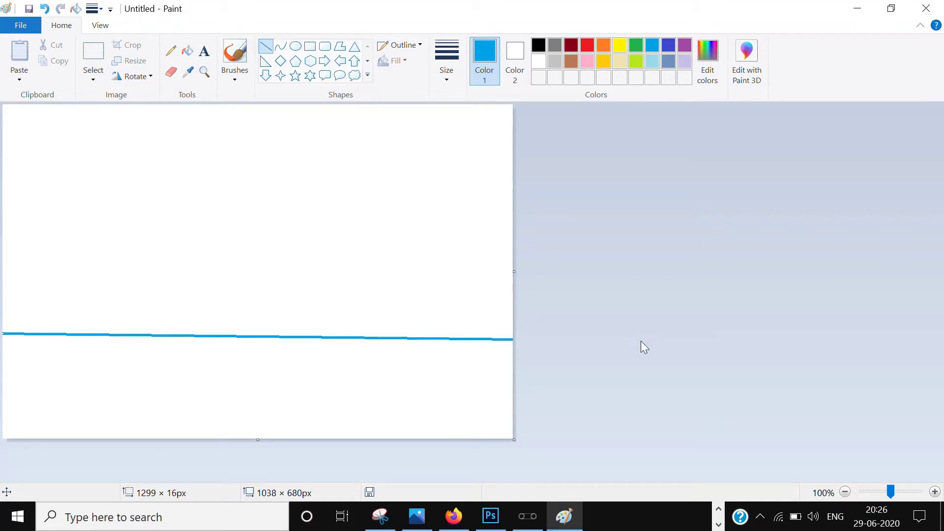
{"action": "left_click", "coordinate": [653, 303]}
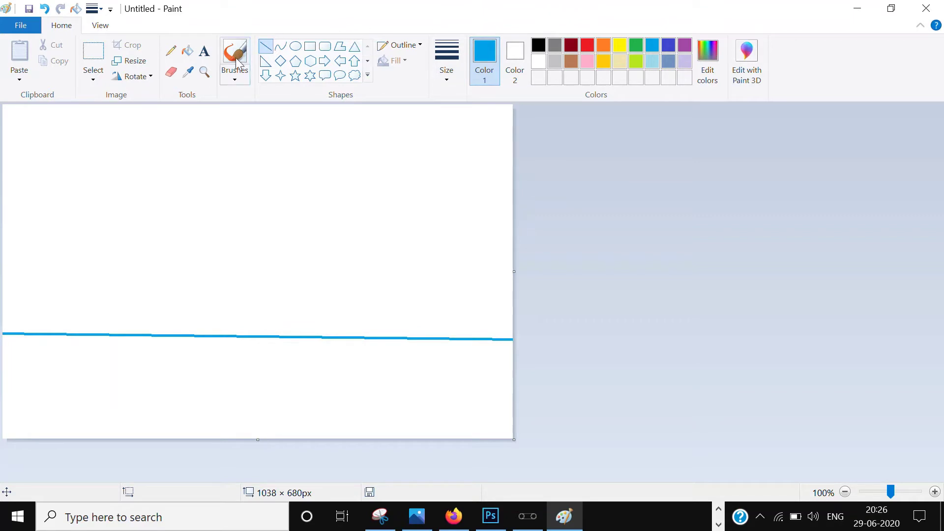
{"action": "left_click", "coordinate": [187, 50]}
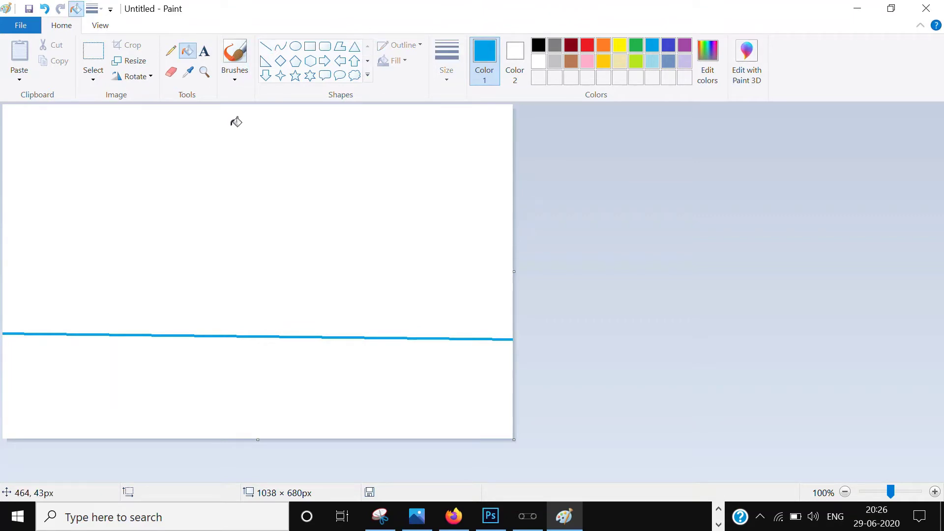
{"action": "left_click", "coordinate": [235, 120]}
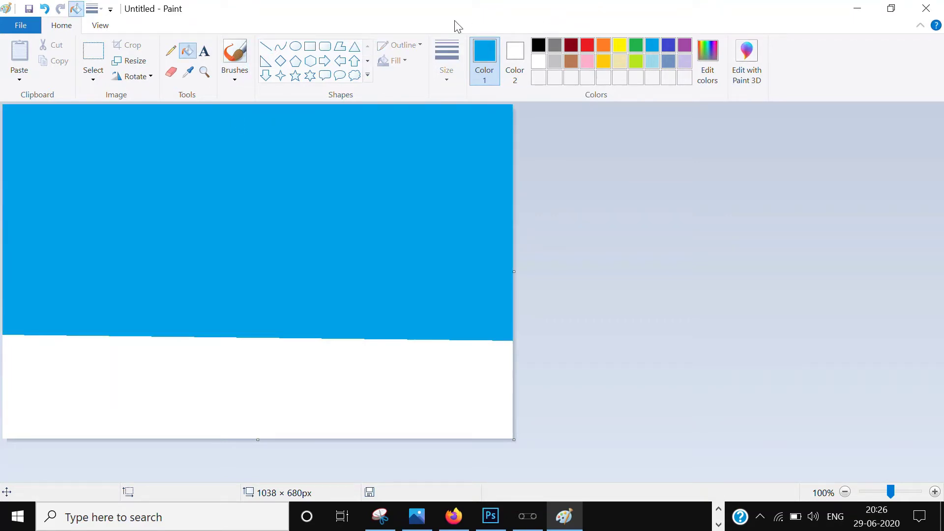
Step: Add a short blue line at the left end of the horizon to level the edge of the sky
{"action": "left_click", "coordinate": [265, 46]}
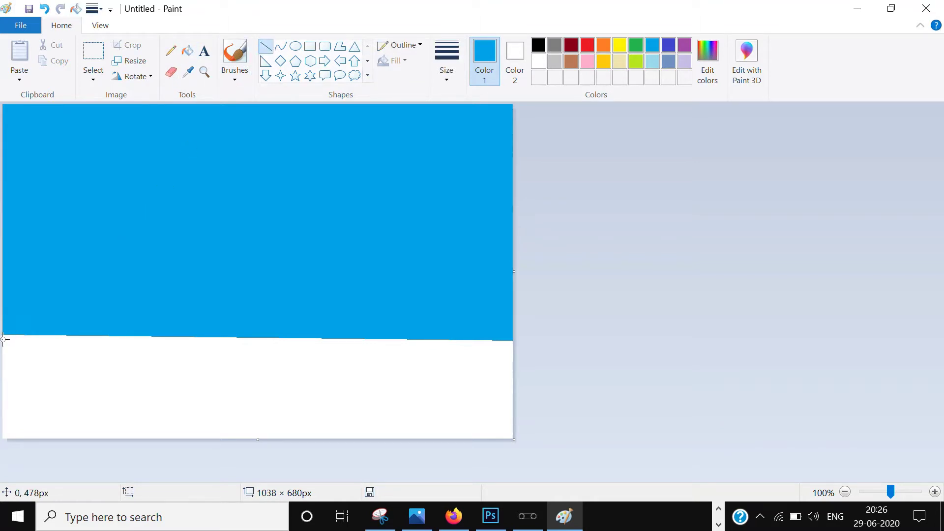
{"action": "left_click_drag", "start_coordinate": [3, 338], "coordinate": [208, 336]}
{"action": "left_click", "coordinate": [724, 282]}
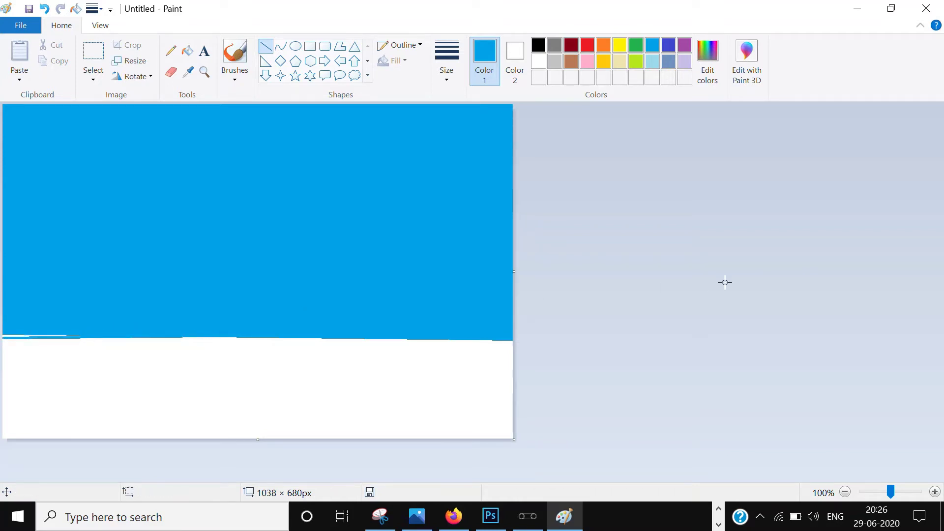
Step: Fill the white ground area below the horizon with light gray
{"action": "left_click", "coordinate": [538, 62]}
{"action": "left_click", "coordinate": [555, 63]}
{"action": "left_click", "coordinate": [188, 50]}
{"action": "left_click", "coordinate": [294, 402]}
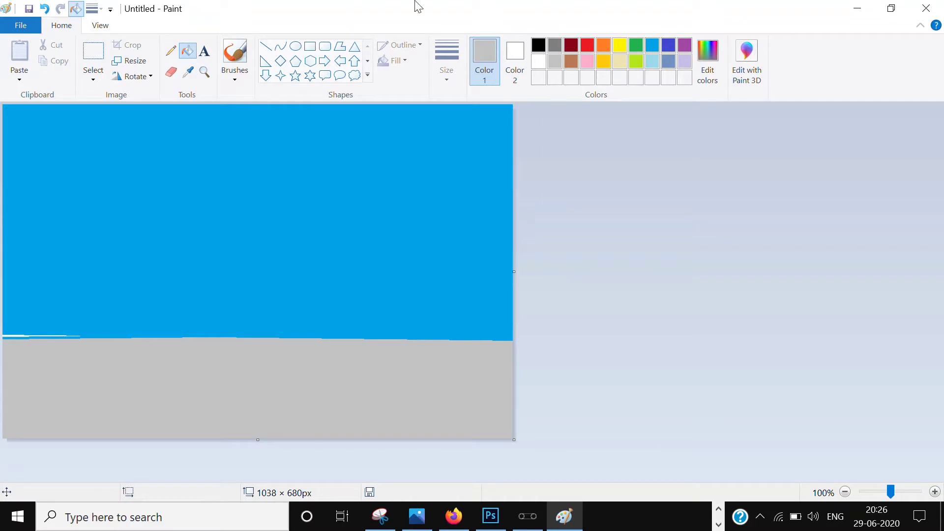
Step: Draw the snowman's body as a solid white oval with a light gray outline, about 228 × 241 px, straddling the horizon
{"action": "left_click", "coordinate": [295, 46]}
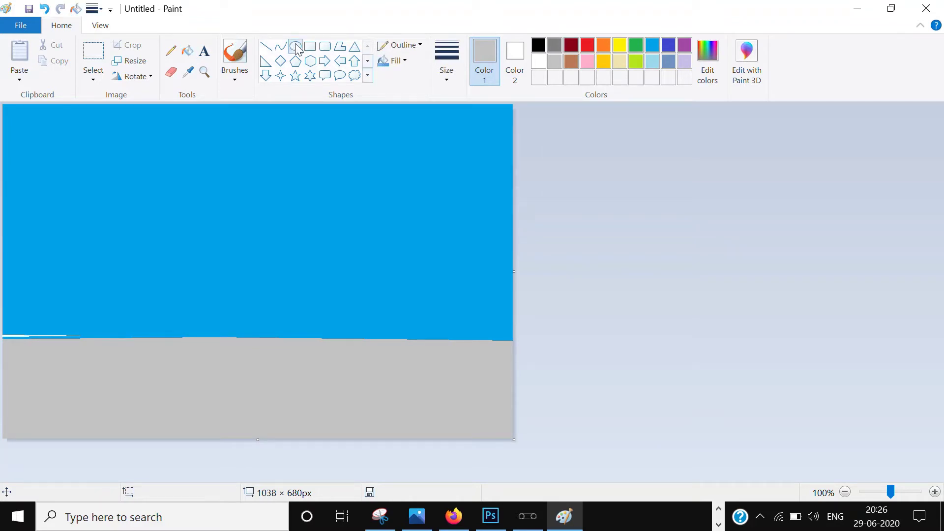
{"action": "left_click", "coordinate": [408, 59]}
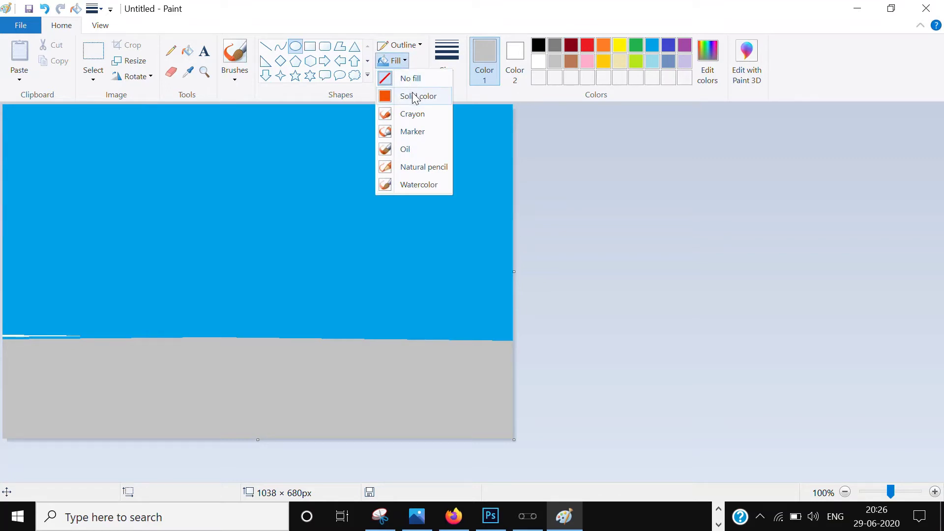
{"action": "left_click", "coordinate": [413, 96]}
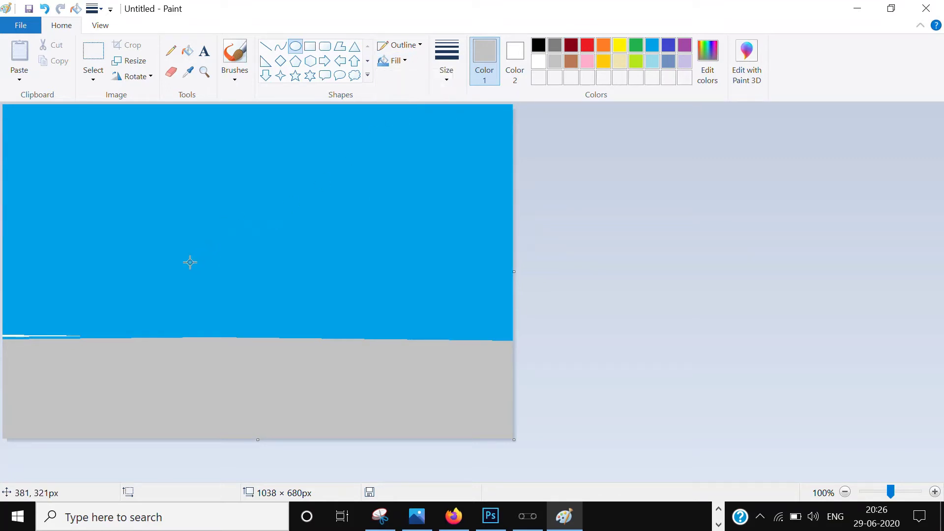
{"action": "left_click_drag", "start_coordinate": [185, 261], "coordinate": [297, 379]}
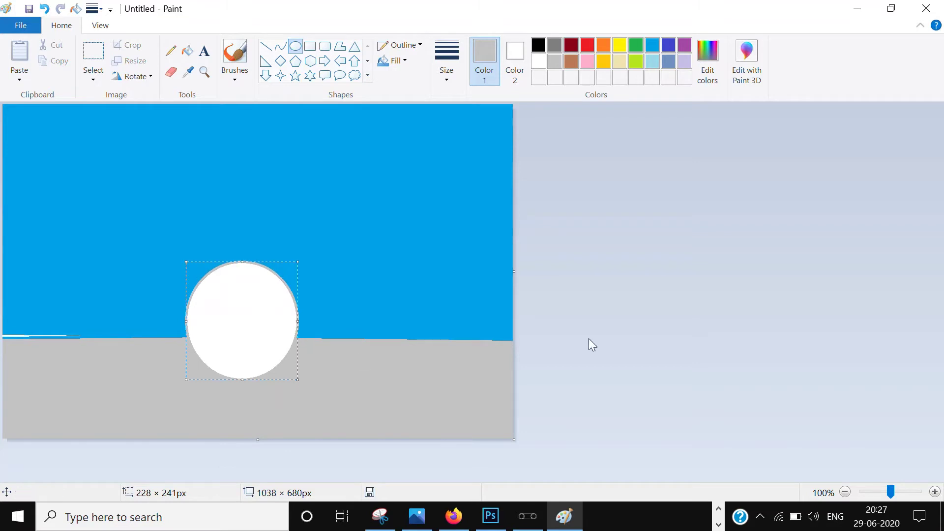
Step: Draw a white head circle about 135 × 141 px above the body, shift it onto the body and enlarge it slightly
{"action": "left_click_drag", "start_coordinate": [195, 190], "coordinate": [262, 259]}
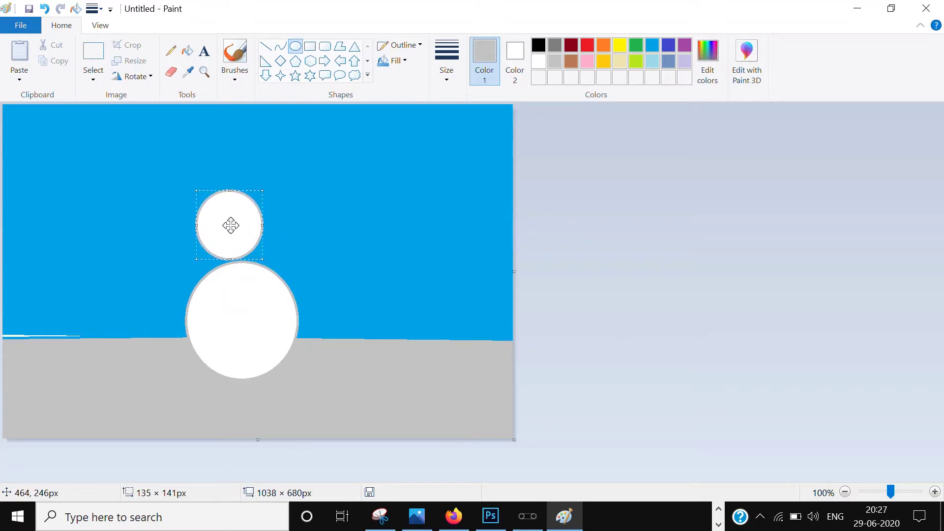
{"action": "mouse_move", "coordinate": [232, 227]}
{"action": "left_mouse_down"}
{"action": "mouse_move", "coordinate": [242, 231]}
{"action": "mouse_move", "coordinate": [235, 229]}
{"action": "left_mouse_up"}
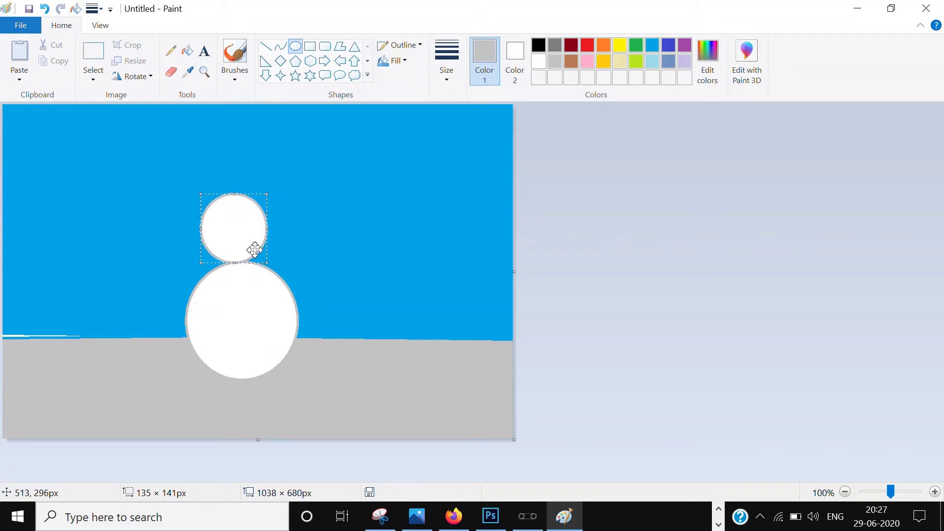
{"action": "left_click_drag", "start_coordinate": [268, 265], "coordinate": [275, 268]}
{"action": "left_click", "coordinate": [724, 251]}
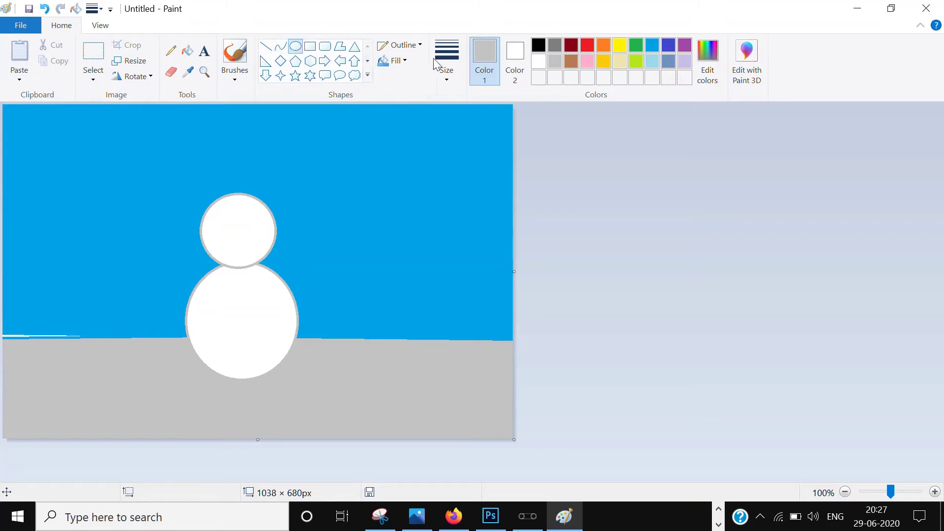
Step: Draw two black-filled oval eyes with light gray outlines side by side on the head, each about 44 px wide
{"action": "left_click", "coordinate": [515, 51]}
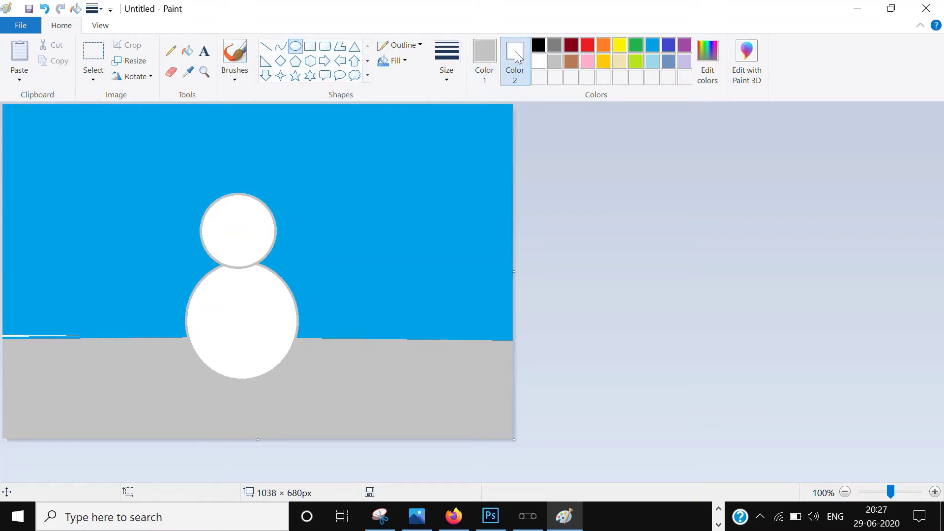
{"action": "left_click", "coordinate": [539, 44]}
{"action": "left_click_drag", "start_coordinate": [215, 212], "coordinate": [236, 232]}
{"action": "left_click", "coordinate": [672, 202]}
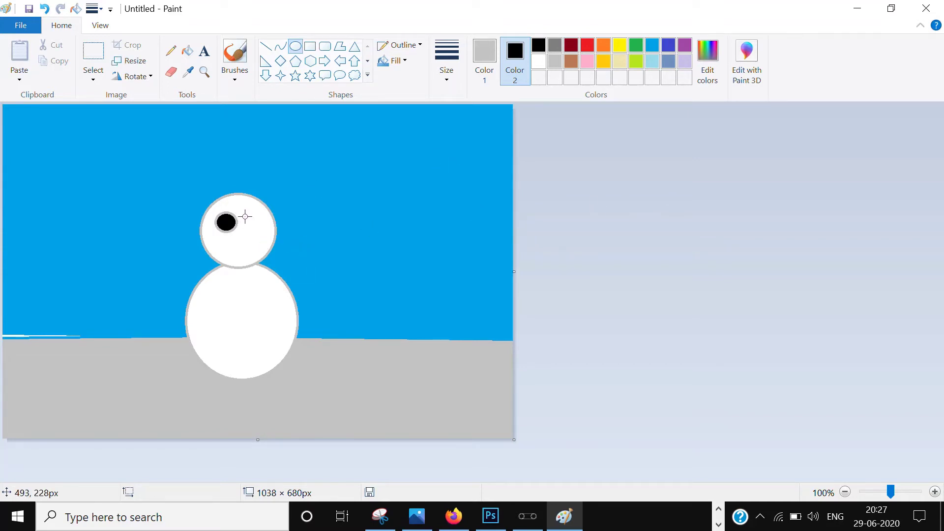
{"action": "mouse_move", "coordinate": [245, 217]}
{"action": "left_mouse_down"}
{"action": "mouse_move", "coordinate": [266, 237]}
{"action": "mouse_move", "coordinate": [252, 214]}
{"action": "left_mouse_up"}
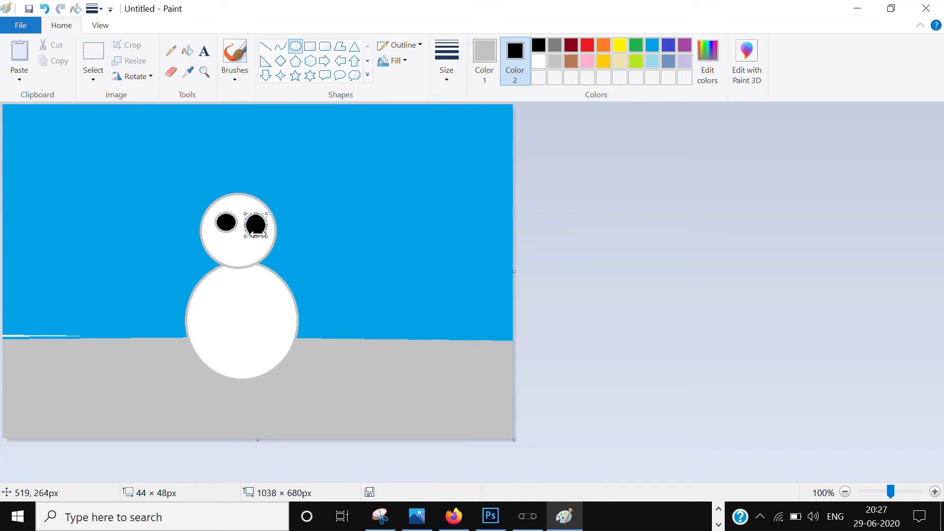
{"action": "mouse_move", "coordinate": [257, 237]}
{"action": "left_mouse_down"}
{"action": "mouse_move", "coordinate": [257, 226]}
{"action": "mouse_move", "coordinate": [264, 232]}
{"action": "left_mouse_up"}
{"action": "left_click", "coordinate": [733, 249]}
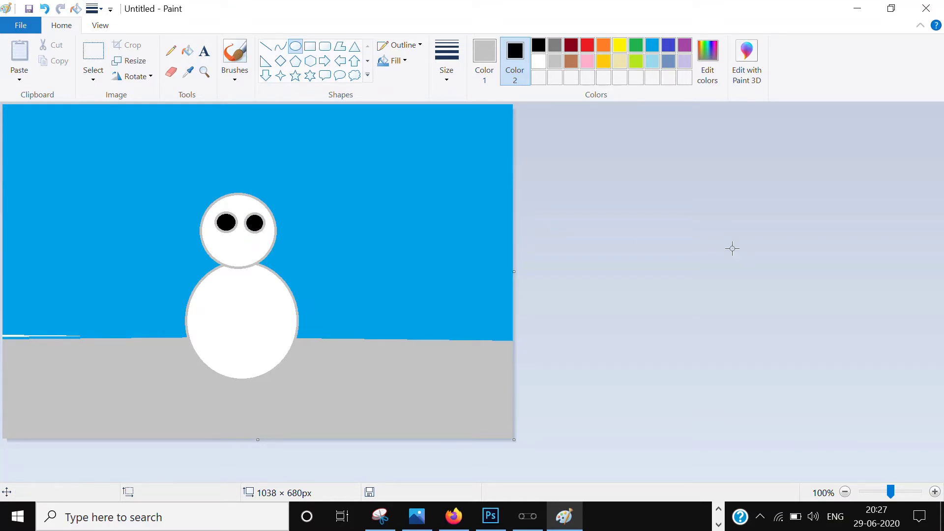
Step: Draw a black curved smile about 72 × 14 px below the eyes with the Curve tool
{"action": "left_click", "coordinate": [280, 46]}
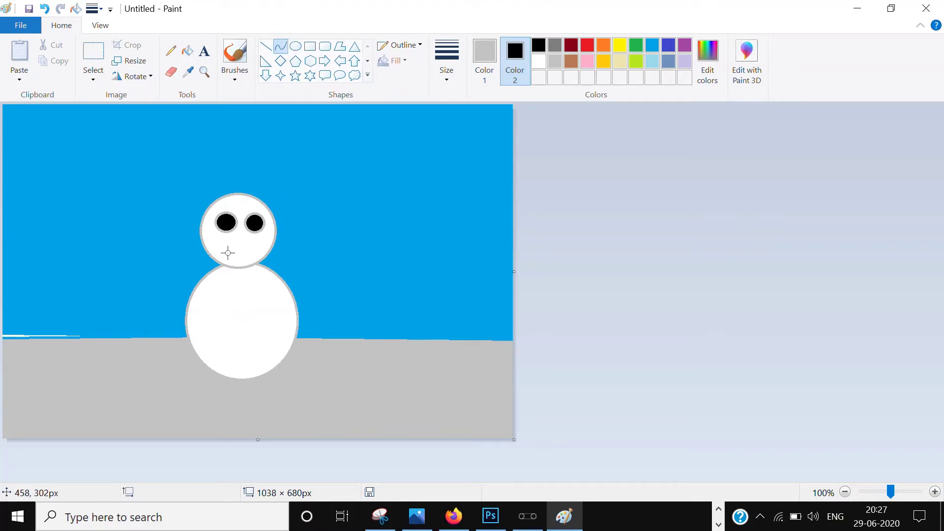
{"action": "mouse_move", "coordinate": [225, 253]}
{"action": "left_mouse_down"}
{"action": "mouse_move", "coordinate": [261, 246]}
{"action": "mouse_move", "coordinate": [239, 259]}
{"action": "left_mouse_up"}
{"action": "left_click", "coordinate": [479, 58]}
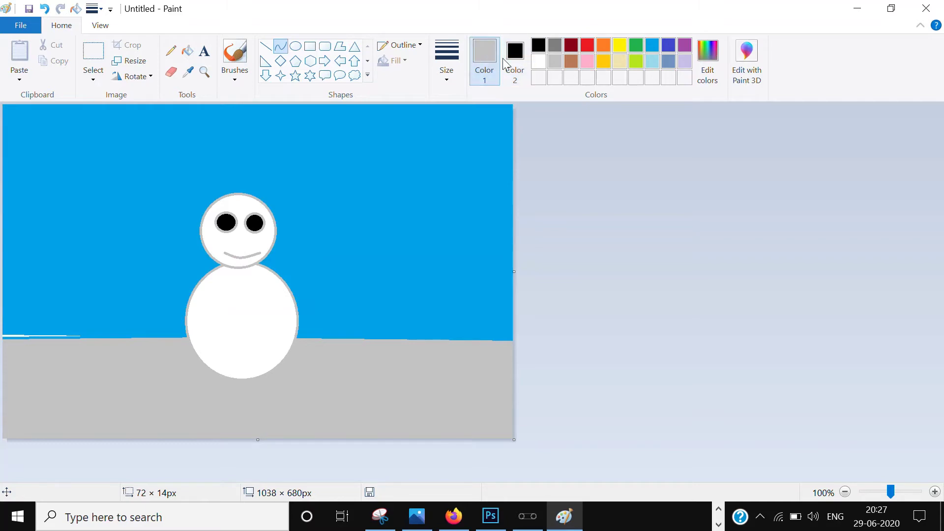
{"action": "left_click", "coordinate": [539, 47]}
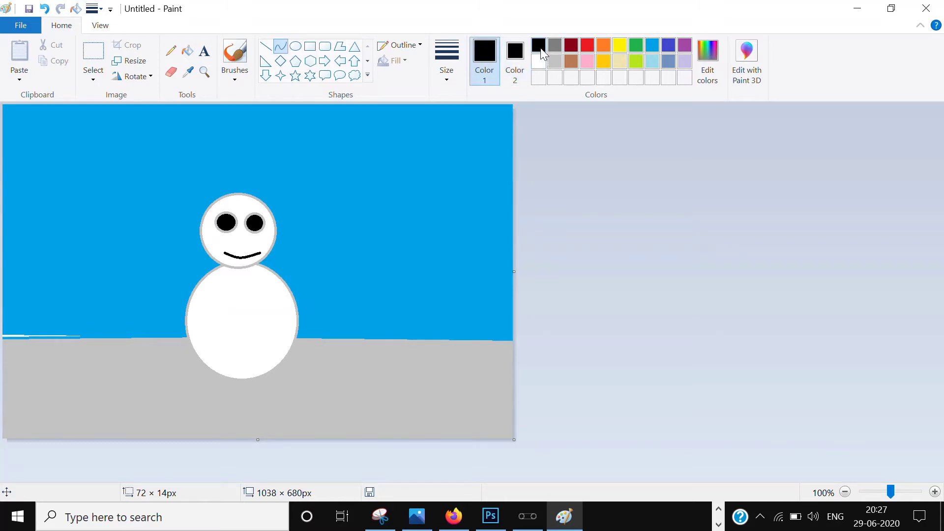
{"action": "left_click", "coordinate": [592, 154]}
{"action": "left_click", "coordinate": [681, 170]}
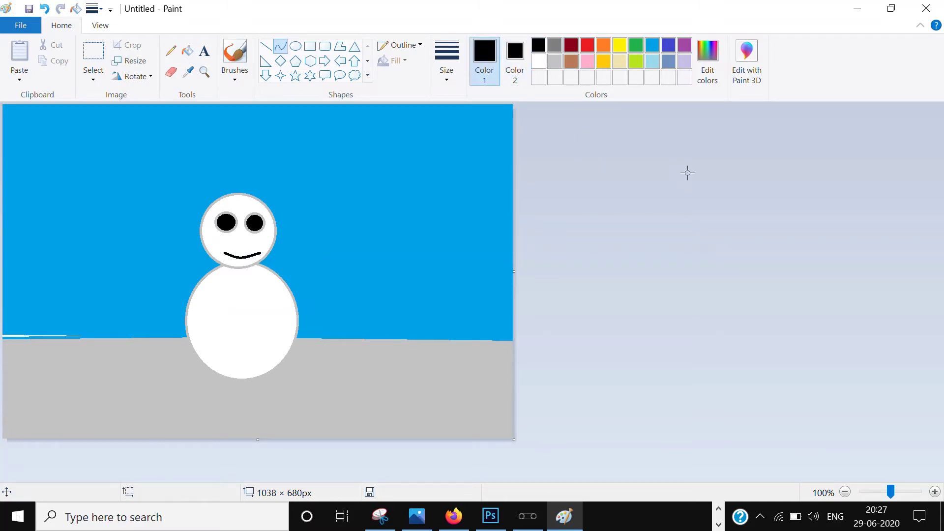
Step: Sketch a small black pointed nose outline between the eyes and mouth with the Pencil, and choose orange as the fill color
{"action": "left_click", "coordinate": [169, 53]}
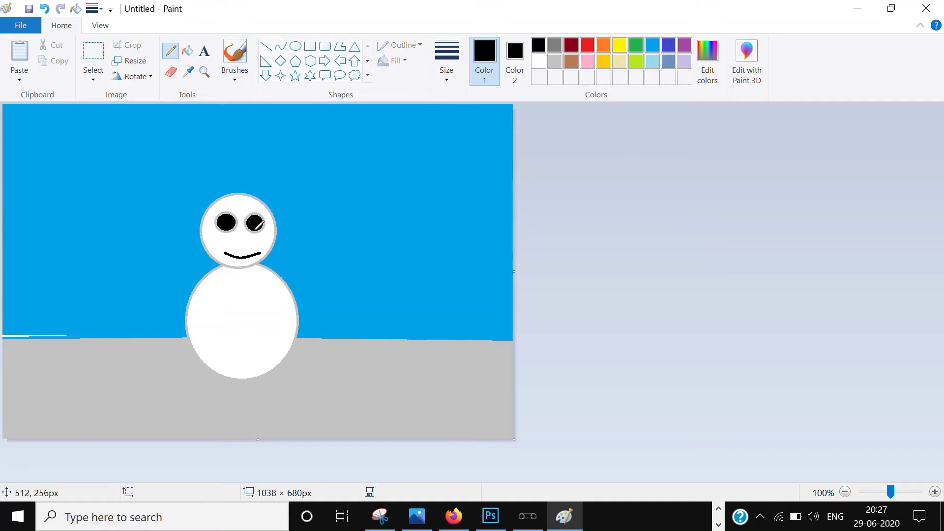
{"action": "mouse_move", "coordinate": [239, 231]}
{"action": "left_mouse_down"}
{"action": "mouse_move", "coordinate": [257, 240]}
{"action": "mouse_move", "coordinate": [239, 238]}
{"action": "left_mouse_up"}
{"action": "left_click", "coordinate": [187, 53]}
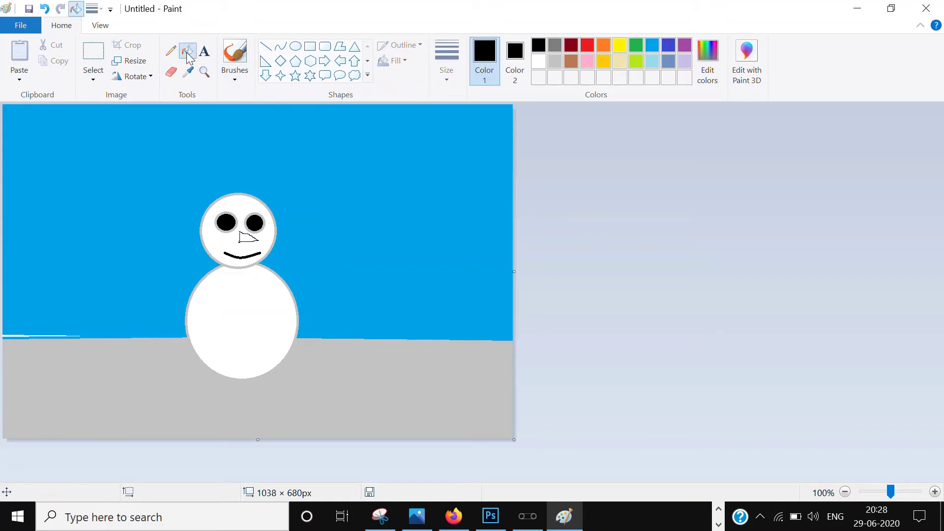
{"action": "left_click", "coordinate": [605, 43]}
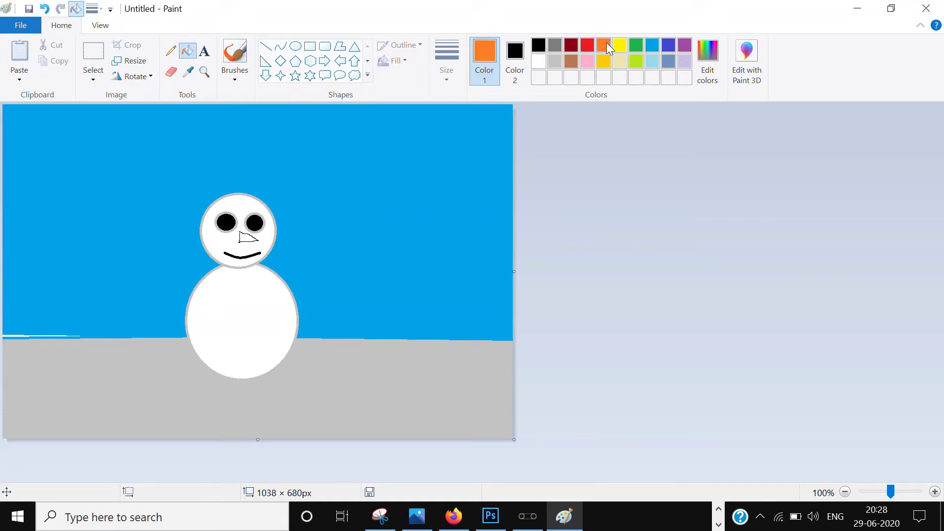
{"action": "left_click", "coordinate": [249, 237]}
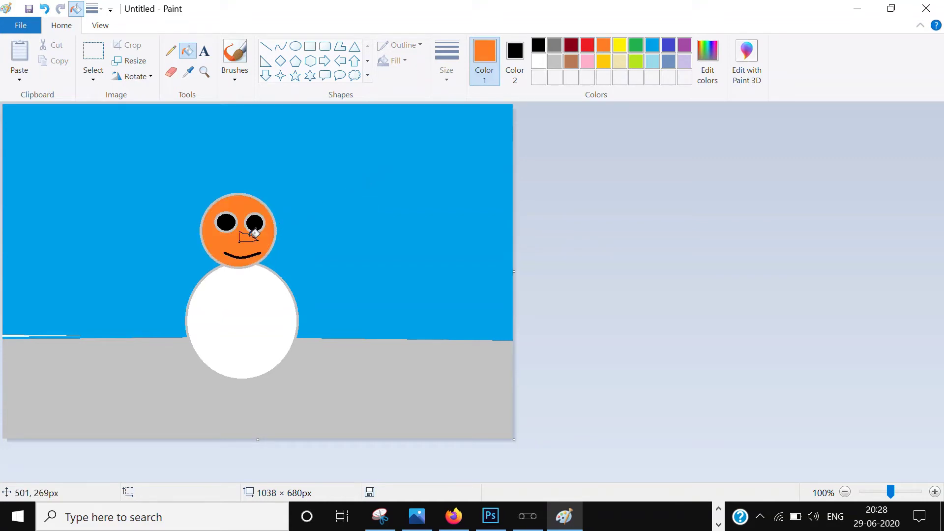
{"action": "key", "text": "ctrl+z"}
{"action": "key", "text": "ctrl+y"}
{"action": "key", "text": "ctrl+z"}
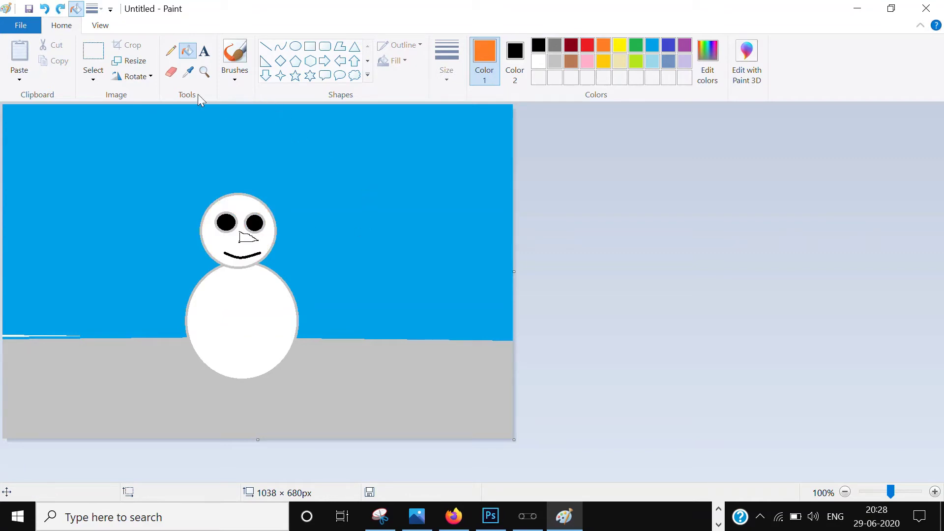
Step: Close the gap in the nose outline with the orange Pencil and fill the nose with orange
{"action": "left_click", "coordinate": [170, 50]}
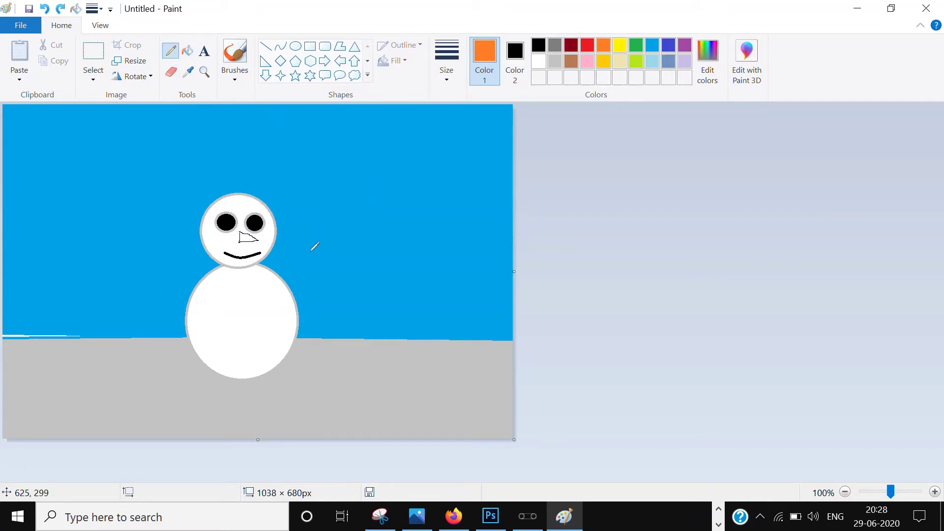
{"action": "left_click", "coordinate": [239, 233]}
{"action": "left_click", "coordinate": [188, 50]}
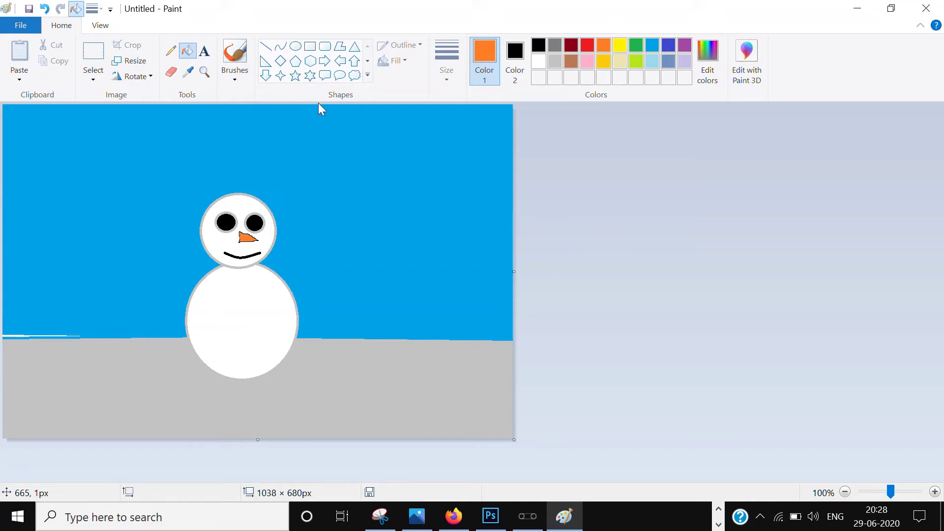
Step: Outline a brown arm with a fingered hand on each side of the body using the Pencil at the third line thickness
{"action": "left_click", "coordinate": [177, 52]}
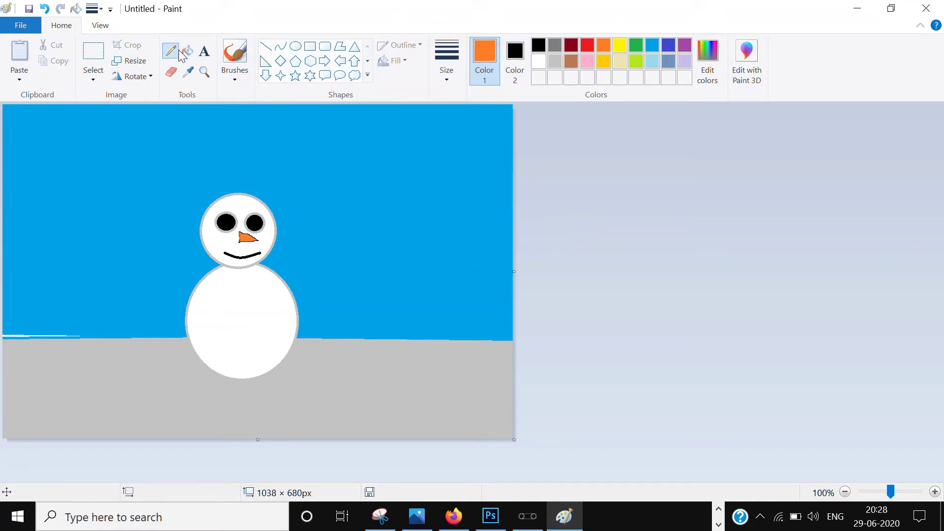
{"action": "left_click", "coordinate": [572, 60]}
{"action": "left_click", "coordinate": [445, 74]}
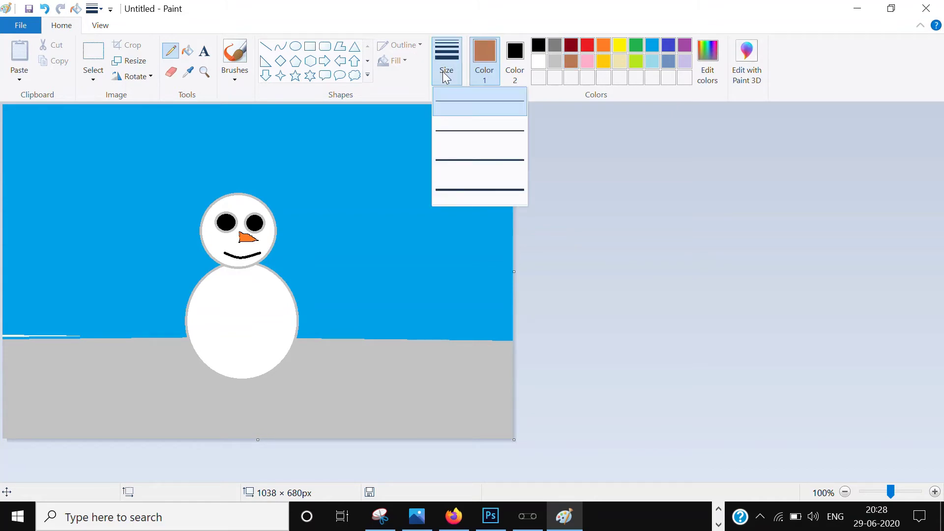
{"action": "left_click", "coordinate": [463, 155]}
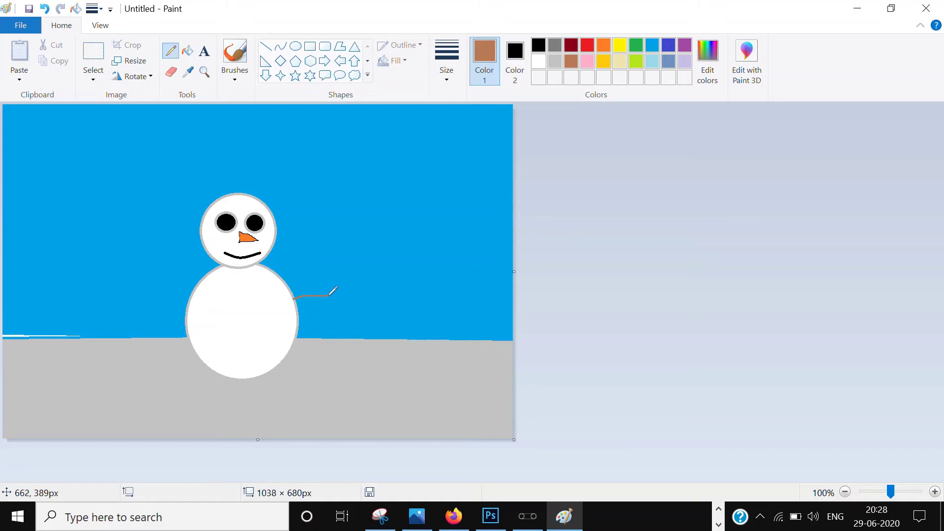
{"action": "left_click_drag", "start_coordinate": [333, 281], "coordinate": [339, 292]}
{"action": "left_click_drag", "start_coordinate": [318, 304], "coordinate": [303, 306]}
Step: Fill both arm outlines with brown
{"action": "left_click", "coordinate": [187, 50]}
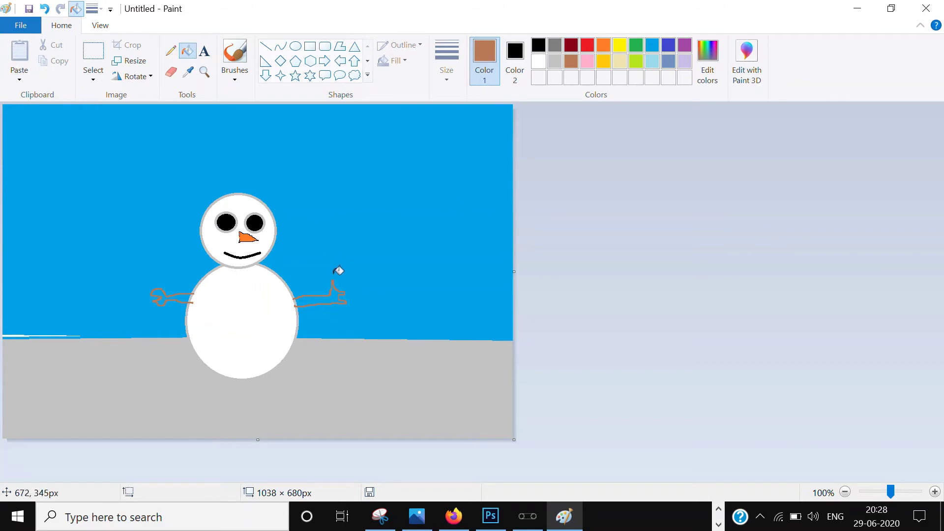
{"action": "left_click", "coordinate": [334, 296]}
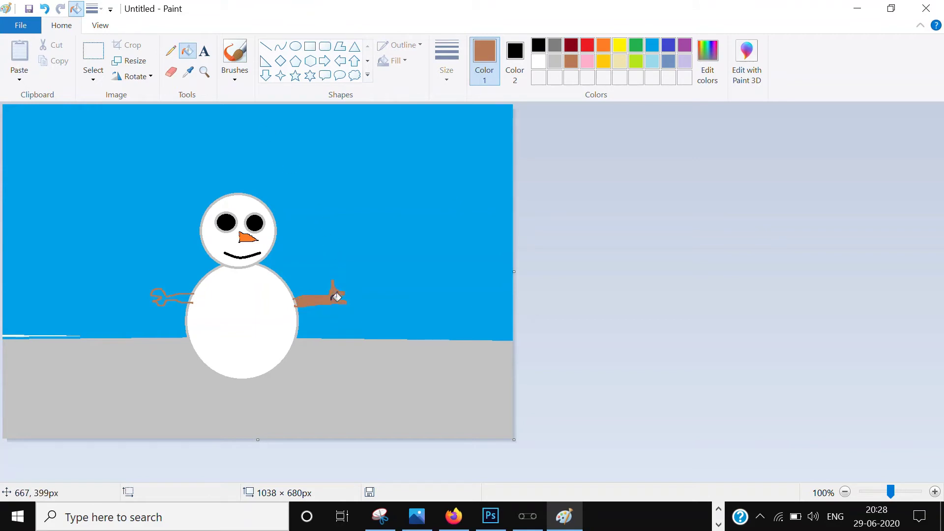
{"action": "left_click", "coordinate": [186, 298]}
Step: Draw a black oval button about 52 × 45 px with a white outline near the top of the snowman's body
{"action": "left_click", "coordinate": [295, 47]}
{"action": "left_click_drag", "start_coordinate": [228, 278], "coordinate": [254, 300]}
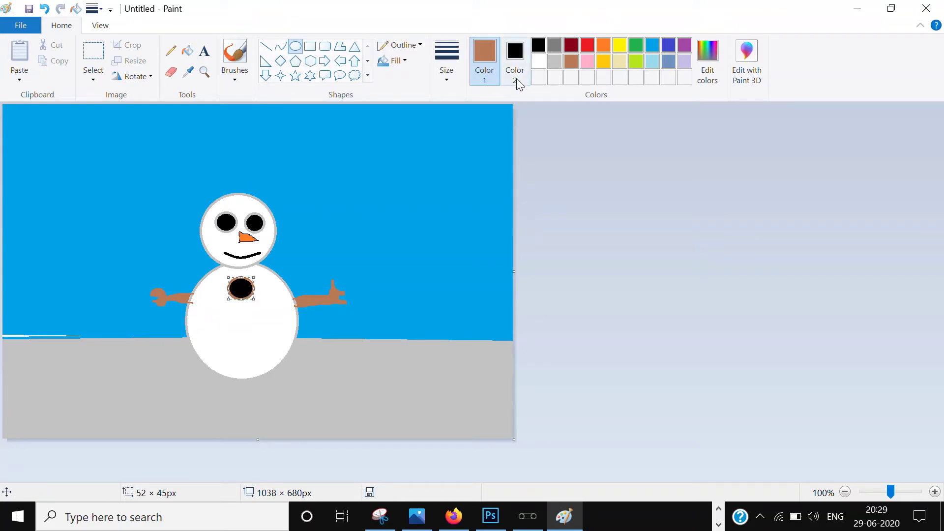
{"action": "left_click", "coordinate": [540, 59]}
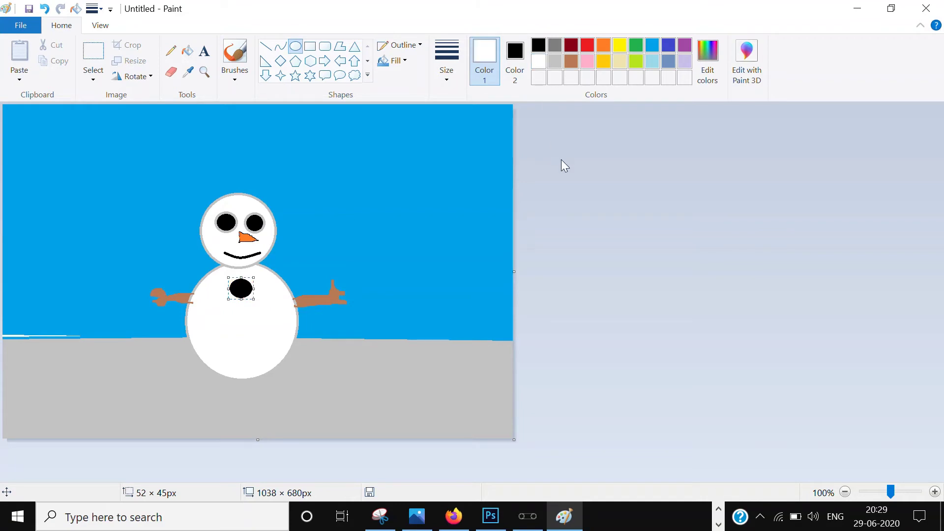
{"action": "left_click", "coordinate": [561, 159]}
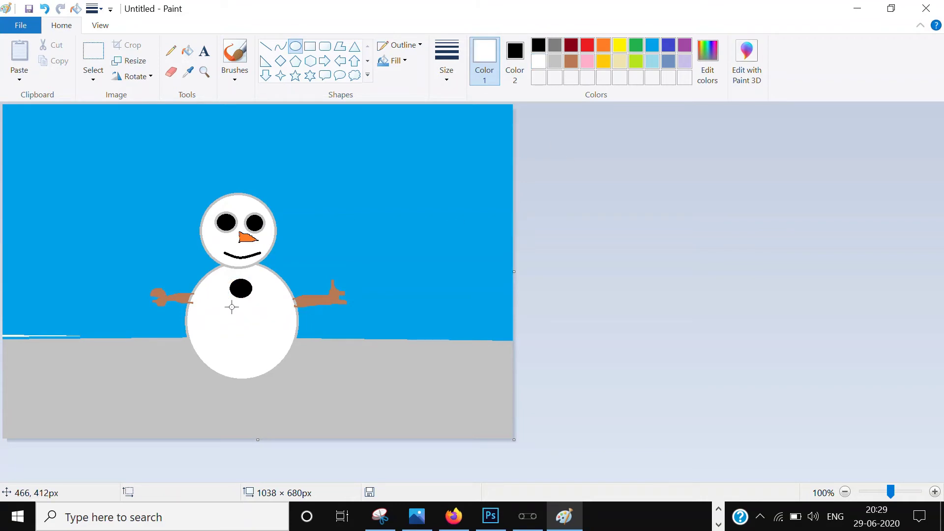
Step: Draw two more black oval buttons with white outlines below the first one, making the lowest one narrower
{"action": "left_click_drag", "start_coordinate": [231, 307], "coordinate": [232, 339]}
{"action": "left_click", "coordinate": [575, 290]}
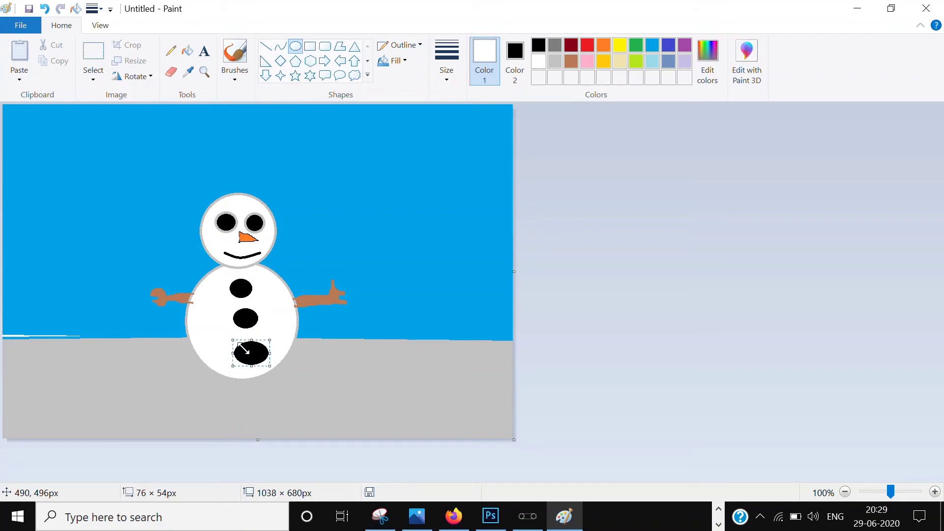
{"action": "left_click_drag", "start_coordinate": [270, 366], "coordinate": [261, 364]}
{"action": "left_click", "coordinate": [559, 267]}
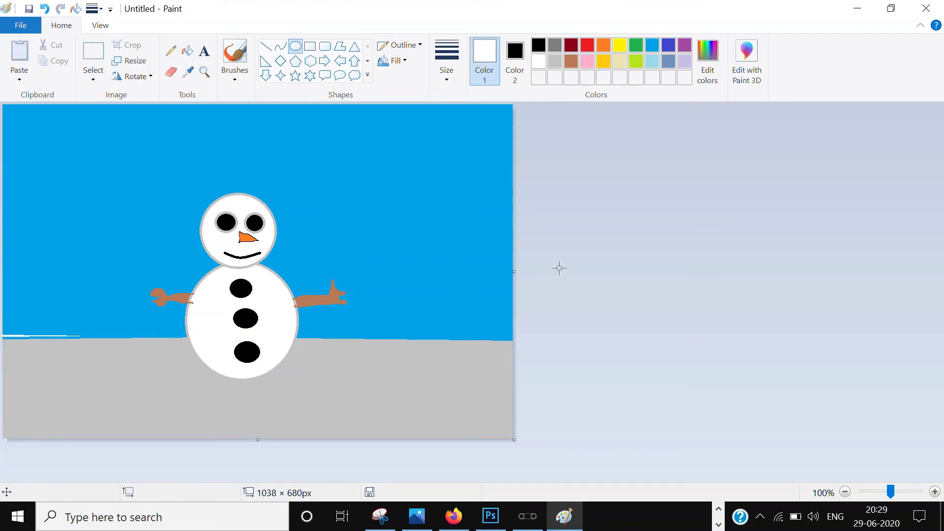
Step: Spray white snow around the base of the snowman and onto the ground beside it with the Airbrush at the largest size
{"action": "left_click", "coordinate": [240, 67]}
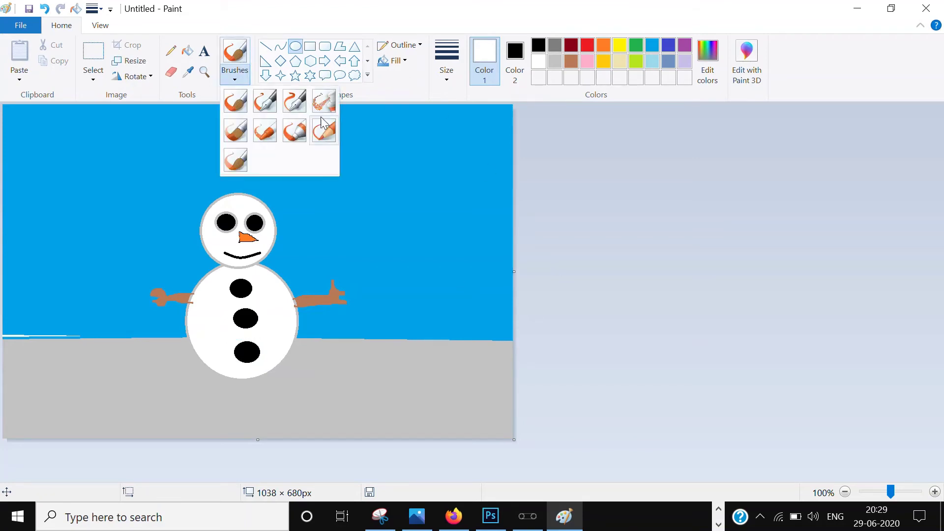
{"action": "left_click", "coordinate": [324, 94]}
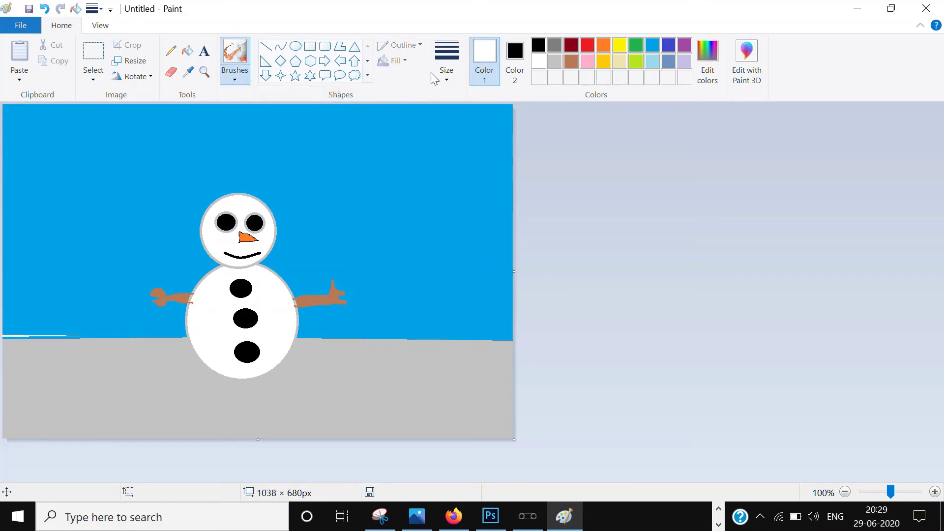
{"action": "left_click", "coordinate": [445, 71]}
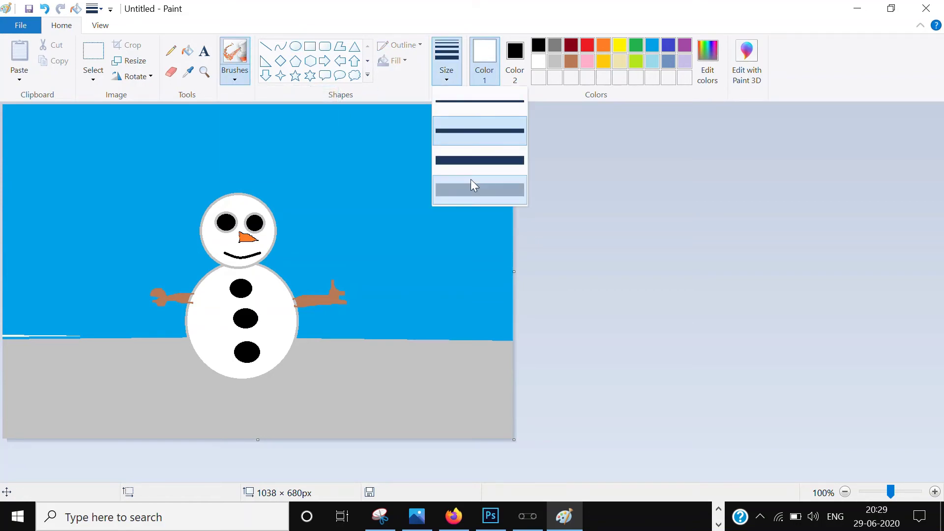
{"action": "left_click", "coordinate": [470, 182]}
{"action": "mouse_move", "coordinate": [302, 346]}
{"action": "left_mouse_down"}
{"action": "mouse_move", "coordinate": [243, 375]}
{"action": "mouse_move", "coordinate": [193, 355]}
{"action": "mouse_move", "coordinate": [190, 339]}
{"action": "mouse_move", "coordinate": [217, 384]}
{"action": "mouse_move", "coordinate": [176, 388]}
{"action": "mouse_move", "coordinate": [189, 371]}
{"action": "mouse_move", "coordinate": [166, 382]}
{"action": "left_mouse_up"}
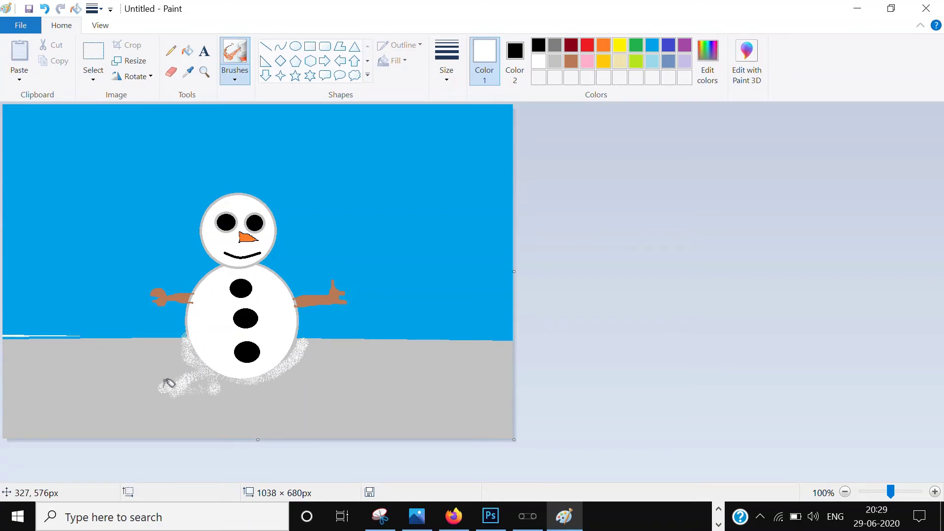
Step: Dot white snowflakes across the upper and left parts of the sky with the standard Brush at the largest size
{"action": "left_click", "coordinate": [235, 81]}
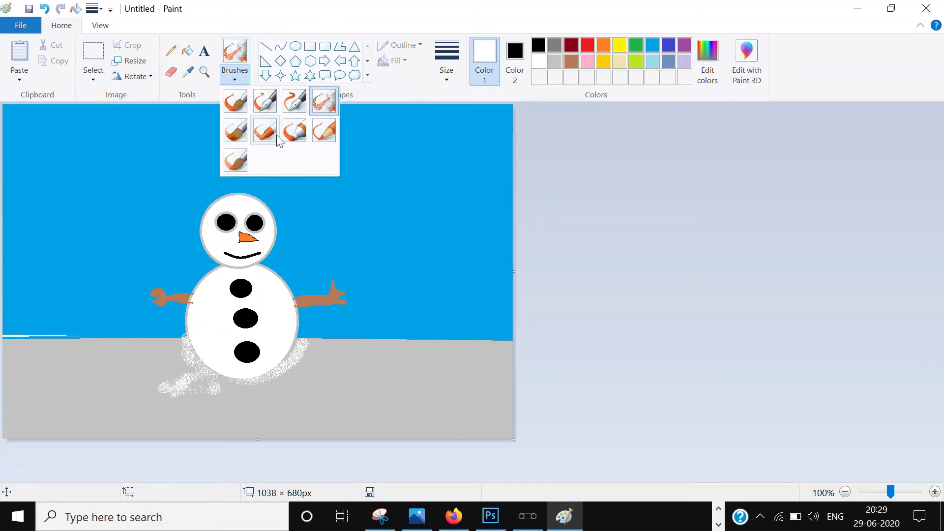
{"action": "left_click", "coordinate": [240, 99]}
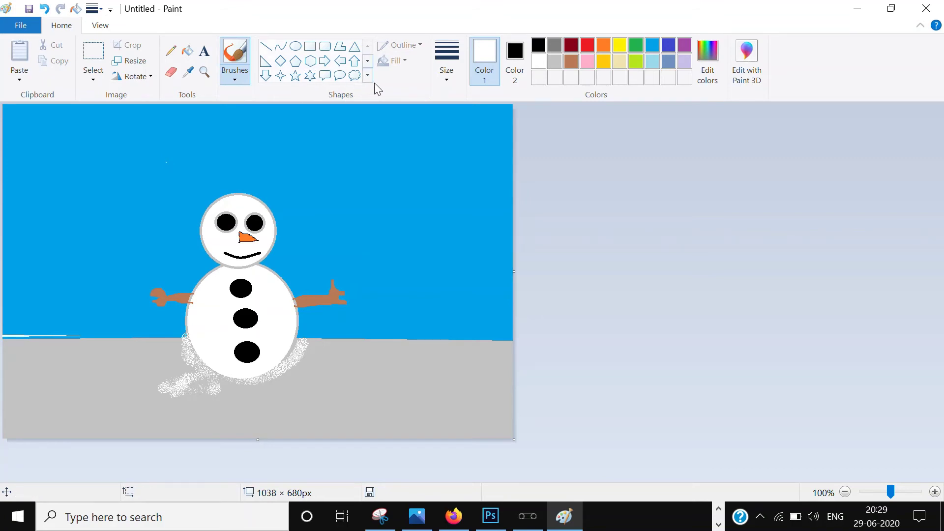
{"action": "left_click", "coordinate": [446, 75]}
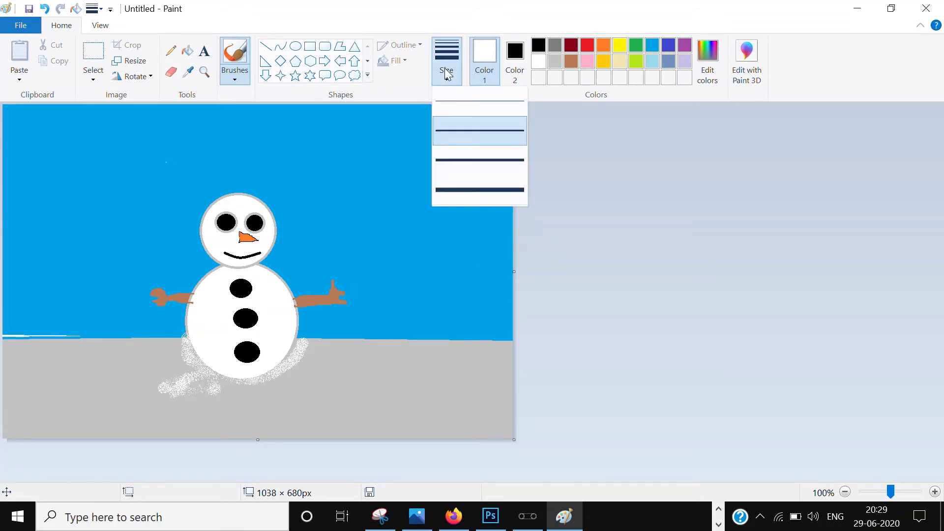
{"action": "left_click", "coordinate": [458, 187]}
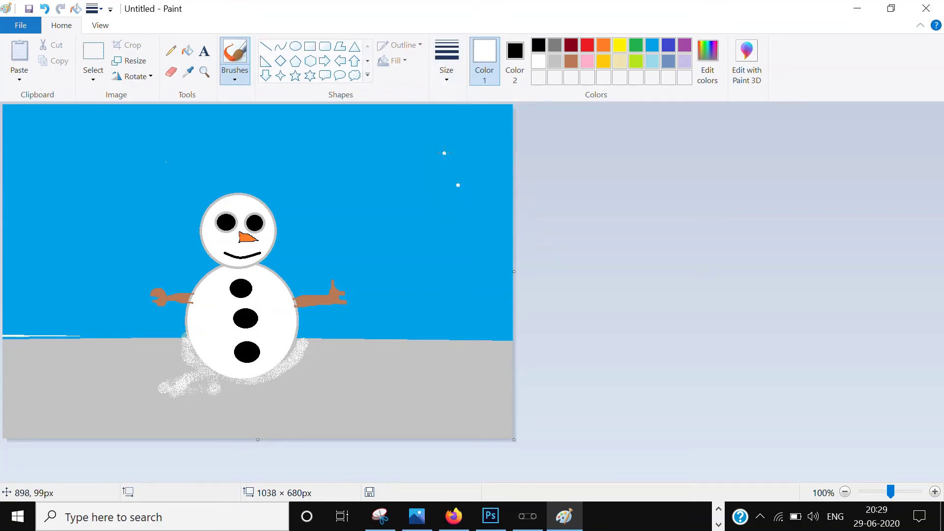
{"action": "left_click", "coordinate": [444, 153]}
{"action": "left_click", "coordinate": [406, 149]}
{"action": "left_click", "coordinate": [298, 143]}
{"action": "left_click", "coordinate": [227, 148]}
{"action": "left_click", "coordinate": [143, 149]}
{"action": "left_click", "coordinate": [21, 156]}
{"action": "left_click", "coordinate": [38, 216]}
{"action": "left_click", "coordinate": [15, 273]}
{"action": "left_click", "coordinate": [116, 255]}
{"action": "left_click_drag", "start_coordinate": [88, 206], "coordinate": [71, 179]}
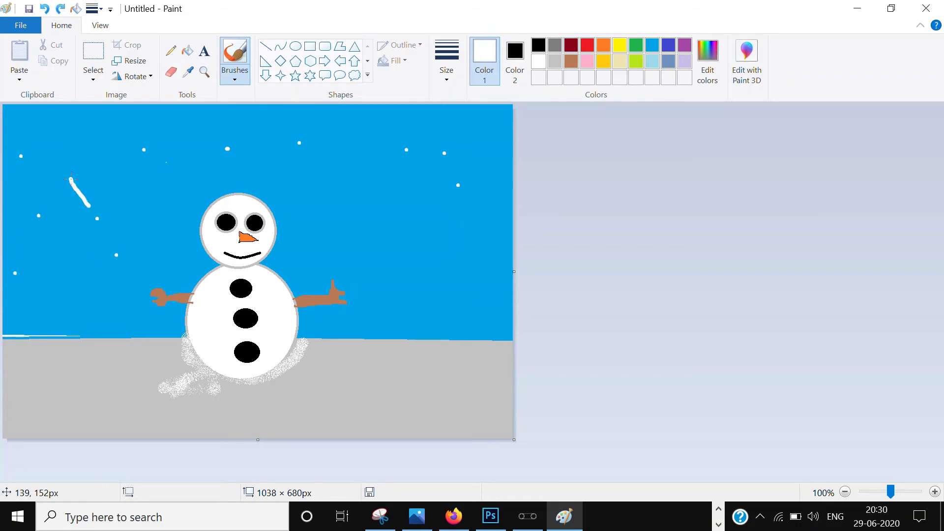
{"action": "key", "text": "ctrl+z"}
{"action": "left_click", "coordinate": [78, 152]}
{"action": "mouse_move", "coordinate": [35, 137]}
{"action": "left_mouse_down"}
{"action": "mouse_move", "coordinate": [73, 264]}
{"action": "mouse_move", "coordinate": [53, 385]}
{"action": "left_mouse_up"}
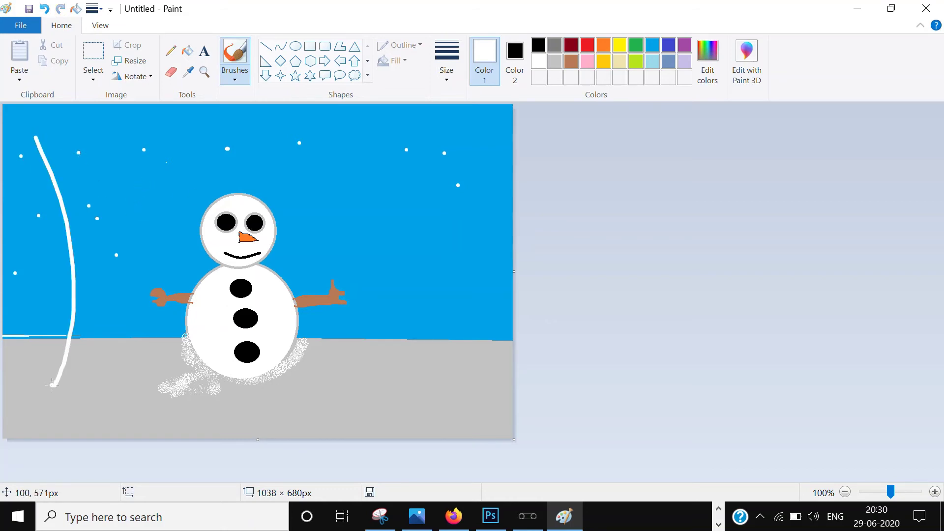
{"action": "key", "text": "ctrl+z"}
Step: Scatter white snowflake dots over the gray ground below the snowman and on both sides of it, undoing stray strokes
{"action": "left_click", "coordinate": [39, 383]}
{"action": "left_click", "coordinate": [66, 384]}
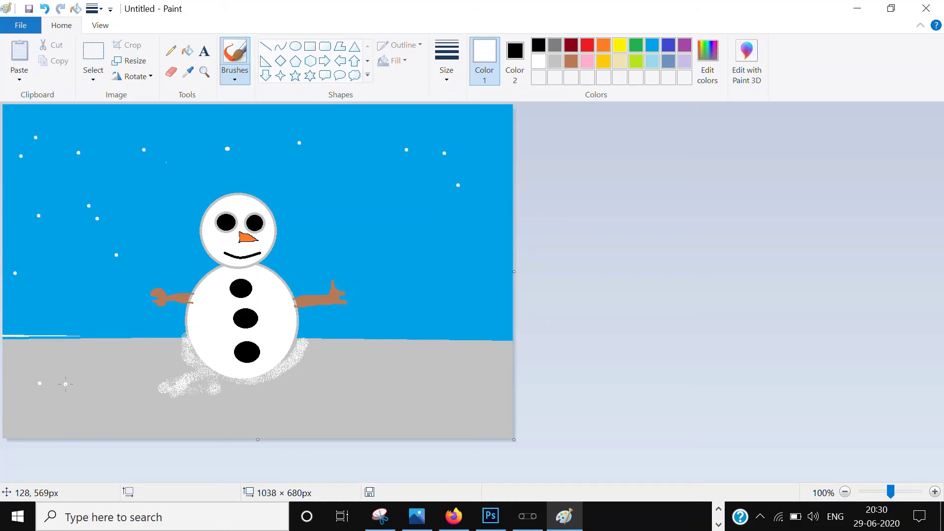
{"action": "left_click", "coordinate": [40, 358]}
{"action": "left_click", "coordinate": [11, 359]}
{"action": "left_click", "coordinate": [15, 415]}
{"action": "left_click_drag", "start_coordinate": [108, 422], "coordinate": [108, 380]}
{"action": "key", "text": "ctrl+z"}
{"action": "left_click", "coordinate": [250, 409]}
{"action": "left_click", "coordinate": [350, 386]}
{"action": "left_click_drag", "start_coordinate": [440, 400], "coordinate": [461, 384]}
{"action": "left_click", "coordinate": [508, 381]}
{"action": "left_click", "coordinate": [494, 396]}
{"action": "left_click", "coordinate": [493, 361]}
{"action": "left_click", "coordinate": [430, 363]}
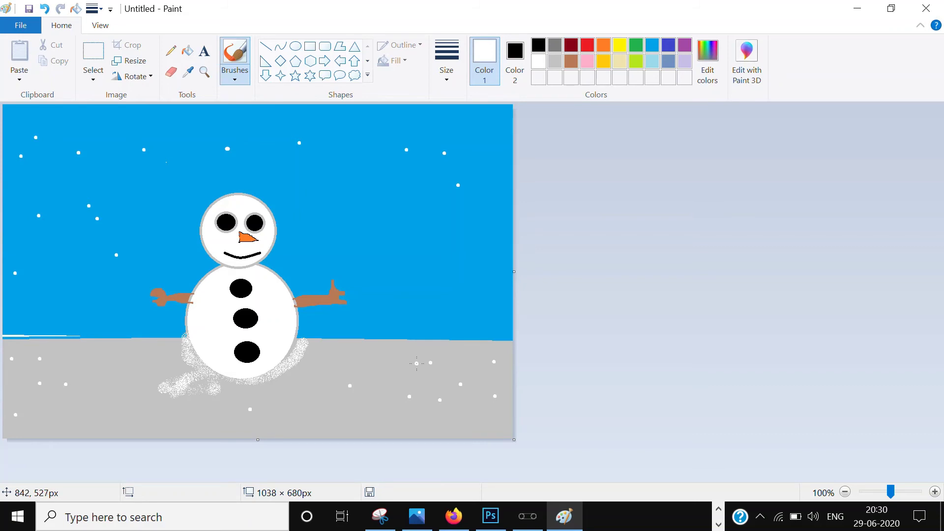
{"action": "left_click", "coordinate": [338, 351]}
{"action": "left_click", "coordinate": [306, 395]}
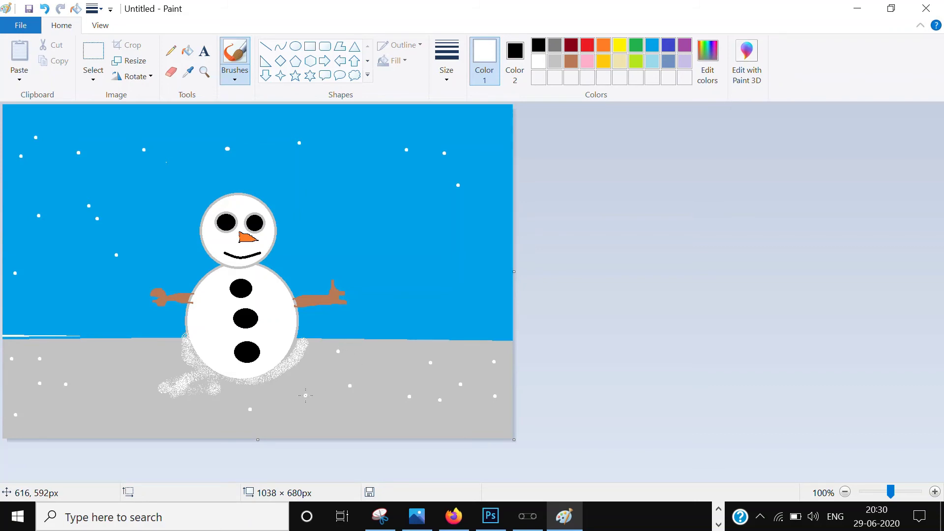
{"action": "left_click", "coordinate": [339, 413]}
{"action": "left_click", "coordinate": [285, 418]}
{"action": "left_click_drag", "start_coordinate": [296, 360], "coordinate": [320, 340]}
{"action": "key", "text": "ctrl+z"}
{"action": "mouse_move", "coordinate": [294, 358]}
{"action": "left_mouse_down"}
{"action": "mouse_move", "coordinate": [269, 385]}
{"action": "mouse_move", "coordinate": [218, 397]}
{"action": "left_mouse_up"}
{"action": "key", "text": "ctrl+z"}
{"action": "left_click", "coordinate": [269, 385]}
{"action": "key", "text": "ctrl+z"}
{"action": "key", "text": "ctrl+z"}
{"action": "left_click", "coordinate": [202, 412]}
{"action": "left_click", "coordinate": [159, 420]}
{"action": "left_click", "coordinate": [144, 404]}
{"action": "left_click", "coordinate": [132, 383]}
{"action": "left_click", "coordinate": [109, 378]}
{"action": "left_click", "coordinate": [101, 397]}
{"action": "left_click", "coordinate": [90, 372]}
{"action": "left_click", "coordinate": [105, 366]}
{"action": "left_click", "coordinate": [139, 363]}
Step: Add more white snowflake dots to the sky beside the snowman, along its right side and near the upper edge
{"action": "left_click", "coordinate": [410, 249]}
{"action": "left_click", "coordinate": [393, 205]}
{"action": "left_click", "coordinate": [356, 196]}
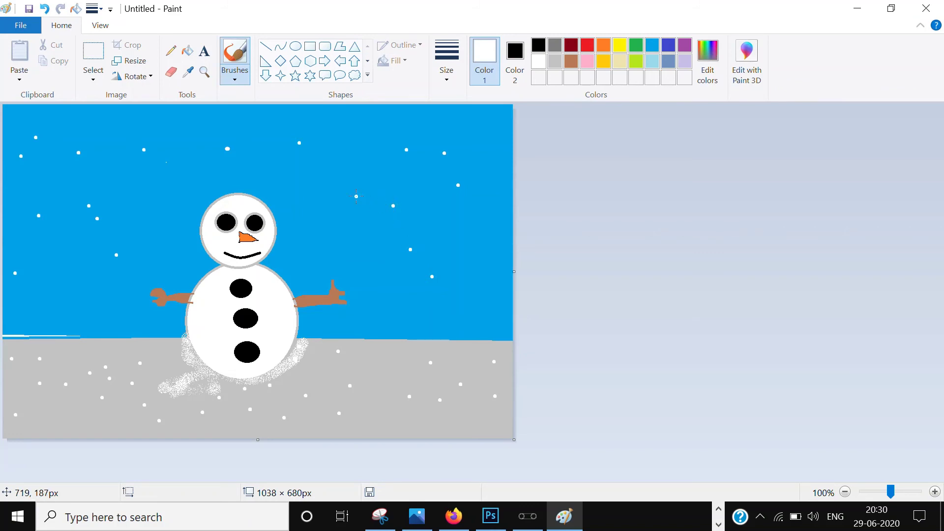
{"action": "left_click", "coordinate": [318, 221]}
{"action": "left_click", "coordinate": [327, 246]}
{"action": "left_click", "coordinate": [398, 297]}
{"action": "left_click", "coordinate": [497, 224]}
{"action": "left_click", "coordinate": [485, 186]}
{"action": "left_click", "coordinate": [484, 148]}
{"action": "left_click", "coordinate": [375, 115]}
{"action": "left_click", "coordinate": [240, 126]}
{"action": "left_click", "coordinate": [225, 170]}
{"action": "left_click", "coordinate": [284, 185]}
{"action": "left_click", "coordinate": [129, 175]}
{"action": "left_click", "coordinate": [166, 202]}
{"action": "left_click", "coordinate": [86, 114]}
{"action": "left_click", "coordinate": [137, 121]}
{"action": "left_click", "coordinate": [173, 120]}
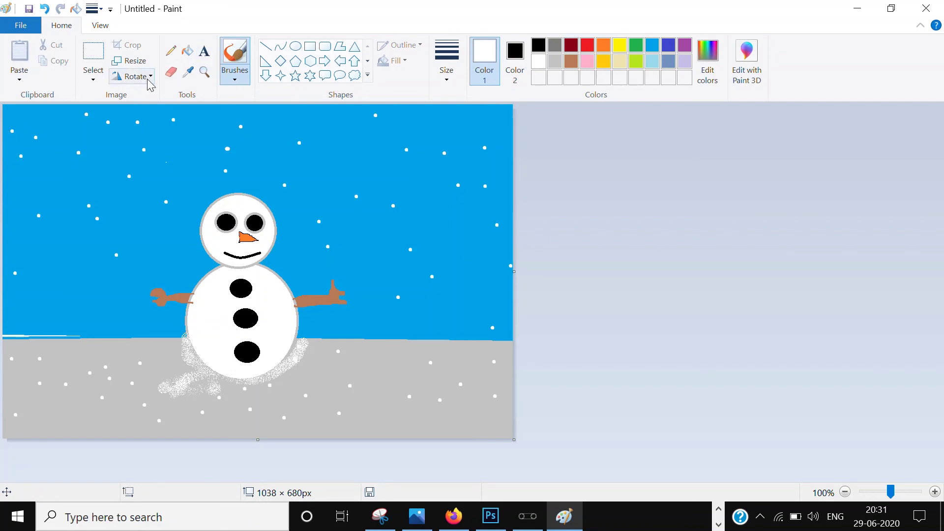
Step: Thicken the white snow around the snowman's base with the Airbrush
{"action": "left_click", "coordinate": [240, 76]}
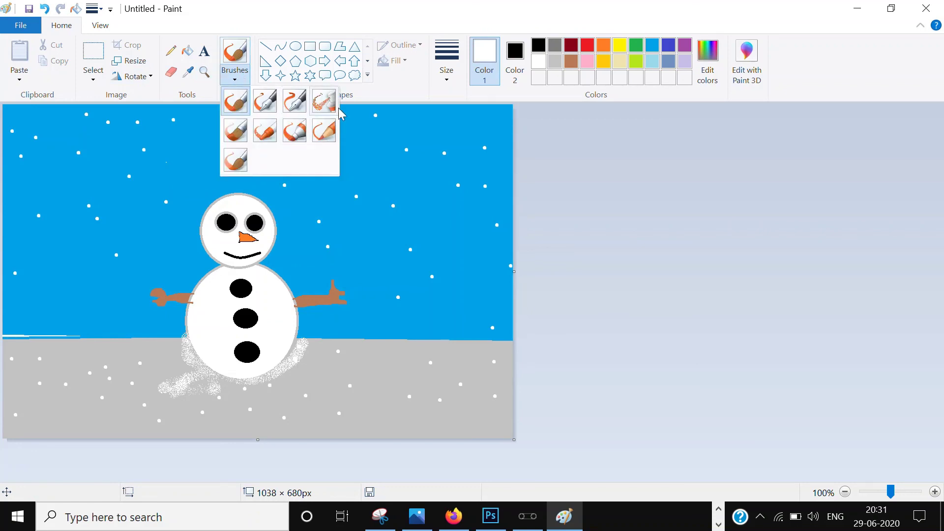
{"action": "left_click", "coordinate": [323, 101]}
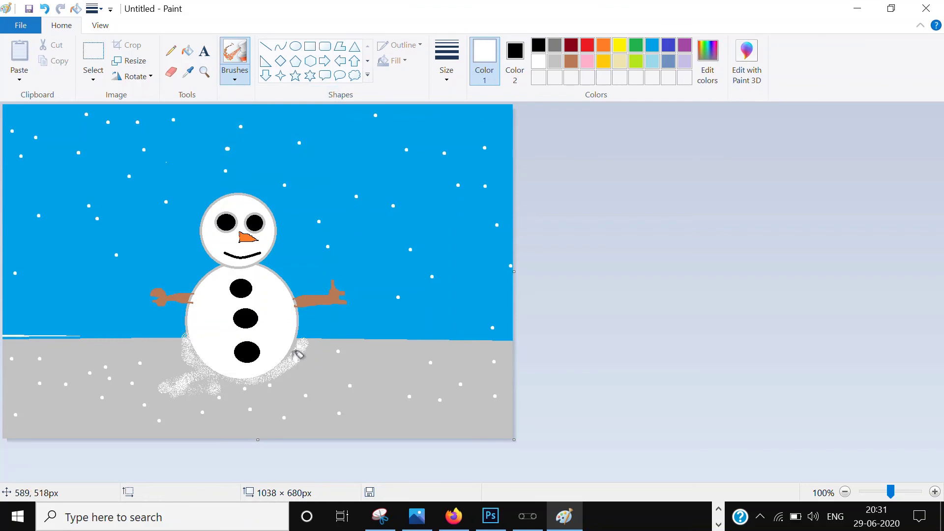
{"action": "mouse_move", "coordinate": [296, 346]}
{"action": "left_mouse_down"}
{"action": "mouse_move", "coordinate": [272, 371]}
{"action": "mouse_move", "coordinate": [231, 378]}
{"action": "mouse_move", "coordinate": [185, 343]}
{"action": "mouse_move", "coordinate": [226, 371]}
{"action": "mouse_move", "coordinate": [190, 359]}
{"action": "mouse_move", "coordinate": [192, 350]}
{"action": "mouse_move", "coordinate": [221, 368]}
{"action": "mouse_move", "coordinate": [194, 344]}
{"action": "mouse_move", "coordinate": [252, 386]}
{"action": "mouse_move", "coordinate": [266, 384]}
{"action": "left_mouse_up"}
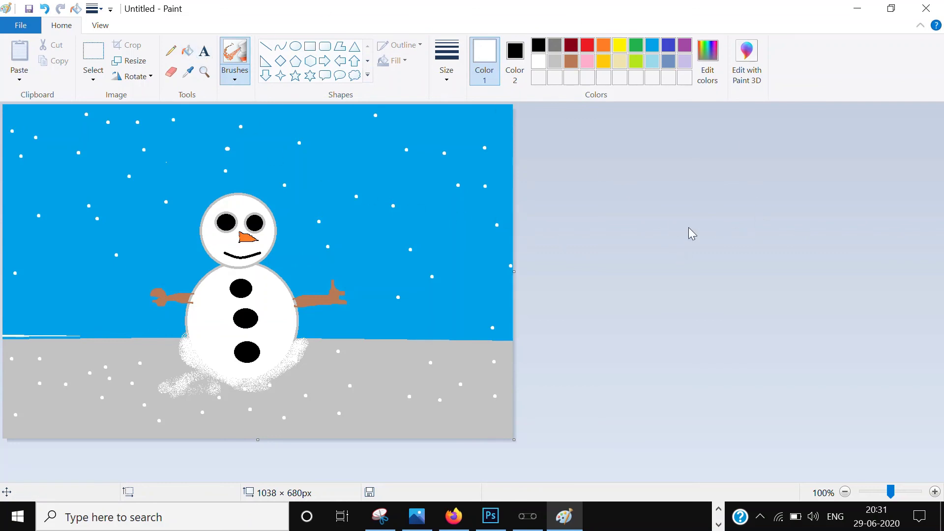
{"action": "mouse_move", "coordinate": [527, 515]}
{"action": "left_click", "coordinate": [537, 445]}
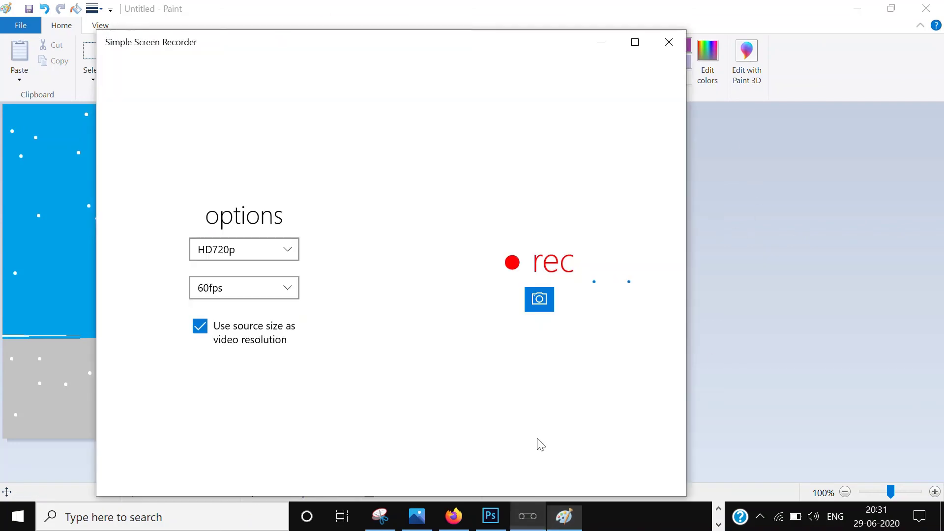